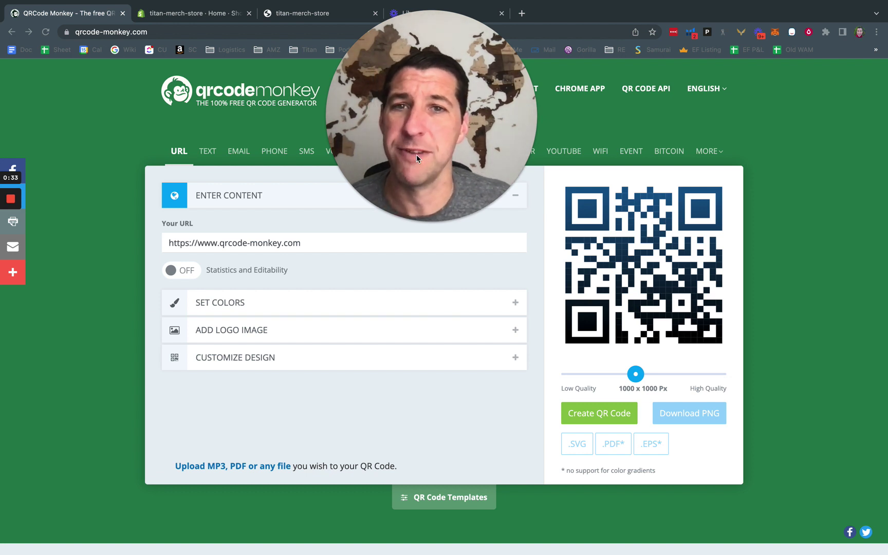
# Switch from QR Code Monkey to the titan-merch-store storefront preview.
pyautogui.moveTo(418, 153); pyautogui.dragTo(756, 152)
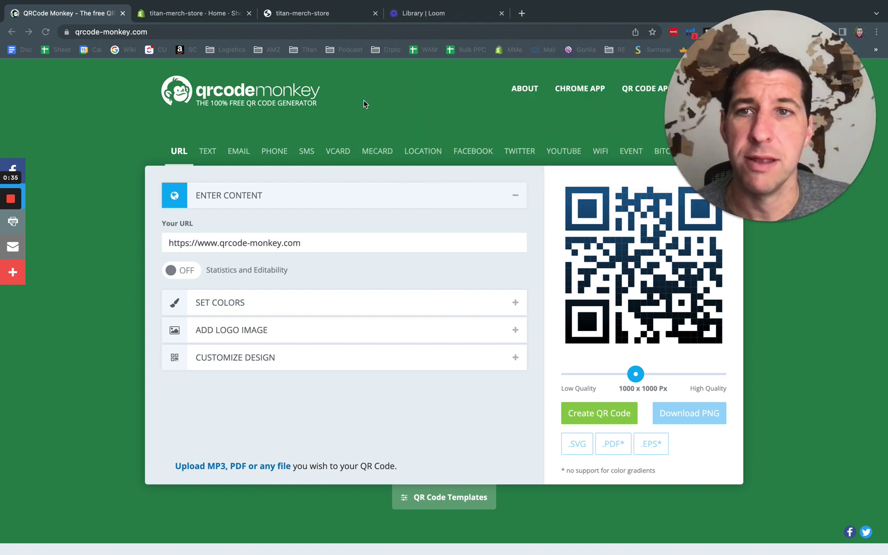
pyautogui.click(329, 18)
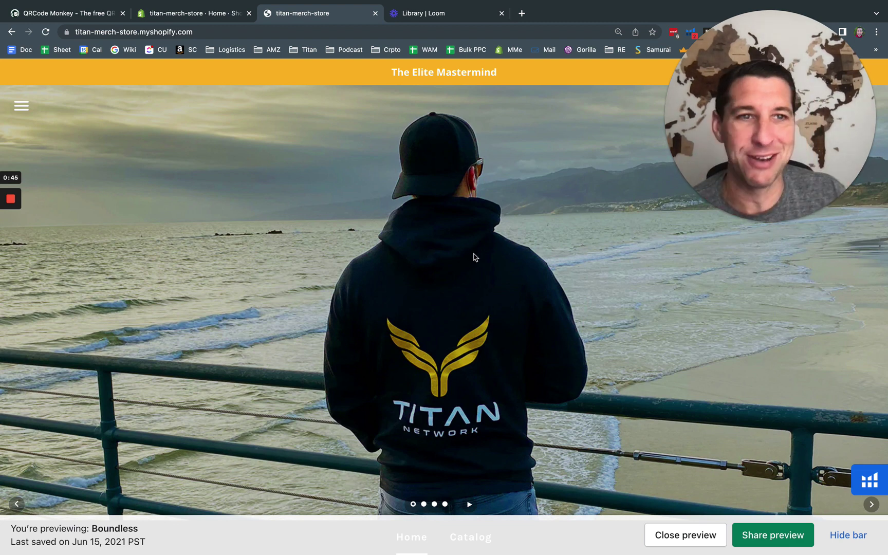
# Scroll the storefront preview down to the product grid and back up to the hoodie hero.
pyautogui.scroll(-12, 462, 303)
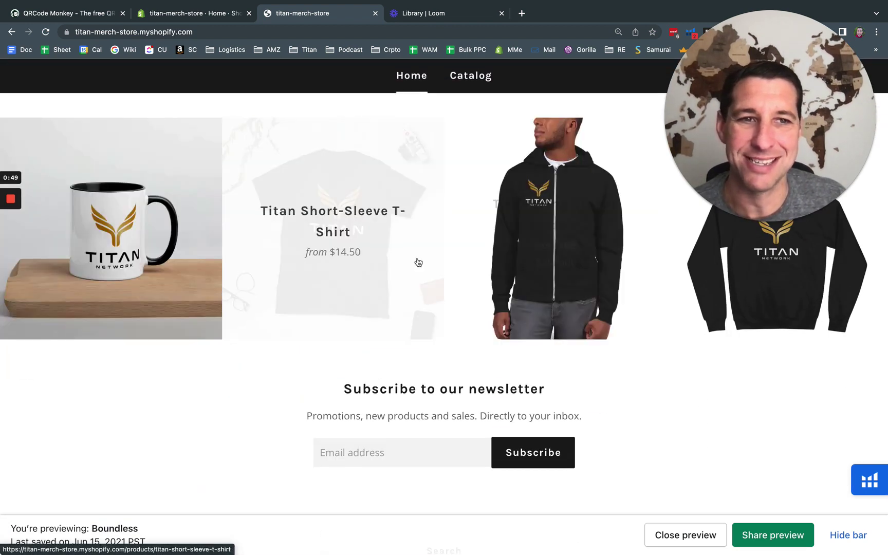
pyautogui.scroll(12, 416, 262)
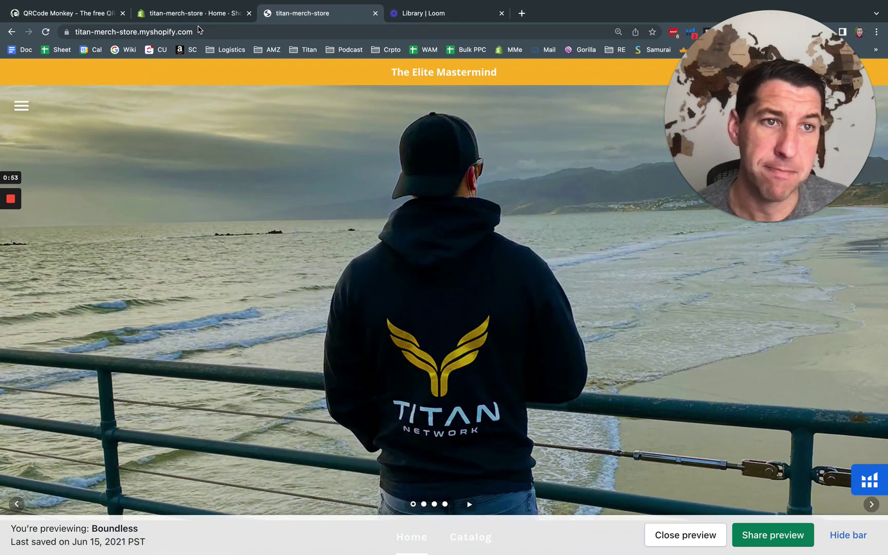
# In the Shopify admin, open Online Store > Navigation to show the Footer and Main menus.
pyautogui.click(204, 14)
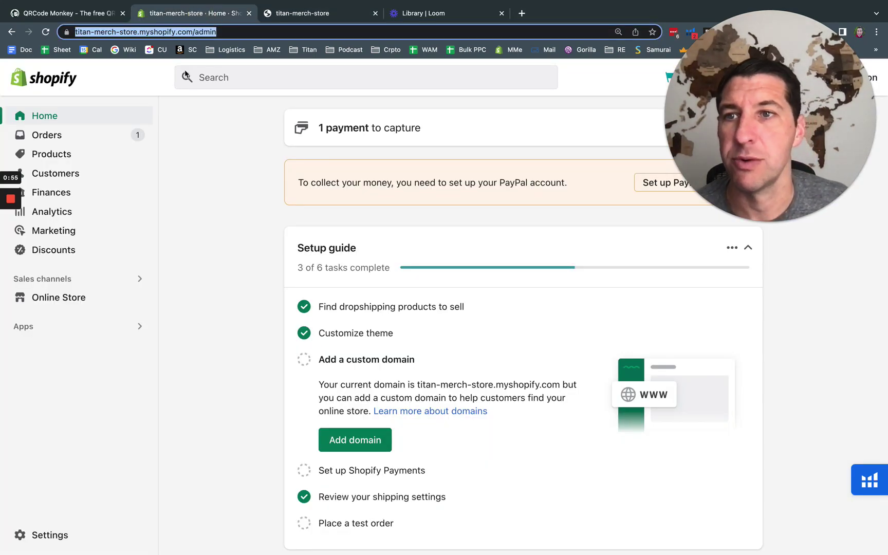
pyautogui.click(62, 118)
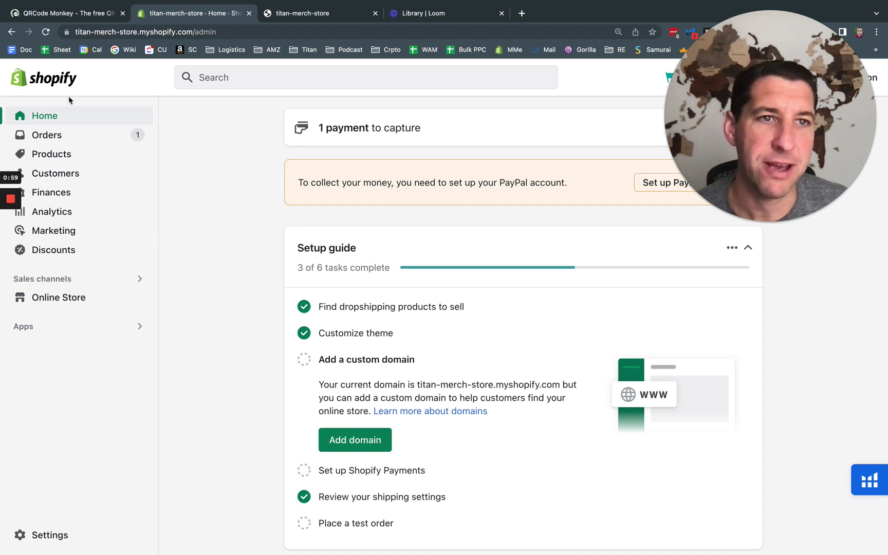
pyautogui.click(80, 302)
pyautogui.click(64, 372)
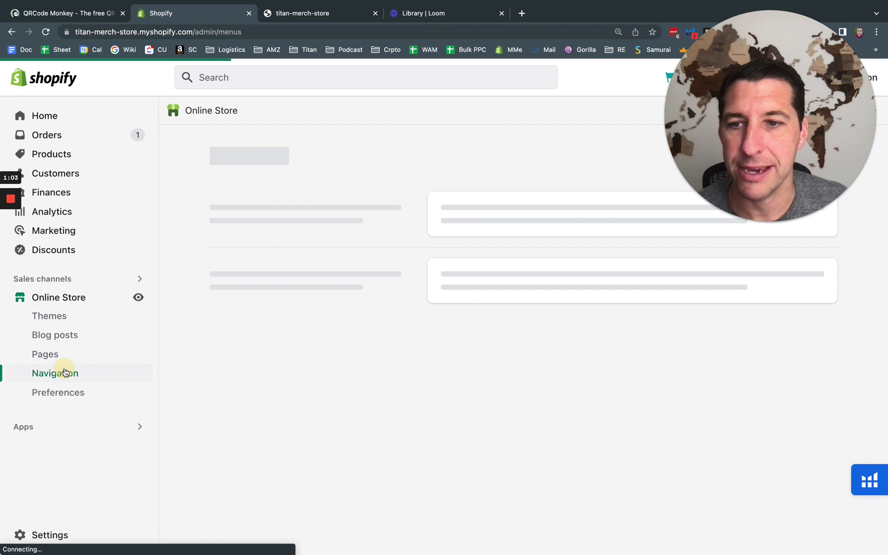
pyautogui.moveTo(793, 170); pyautogui.dragTo(141, 437)
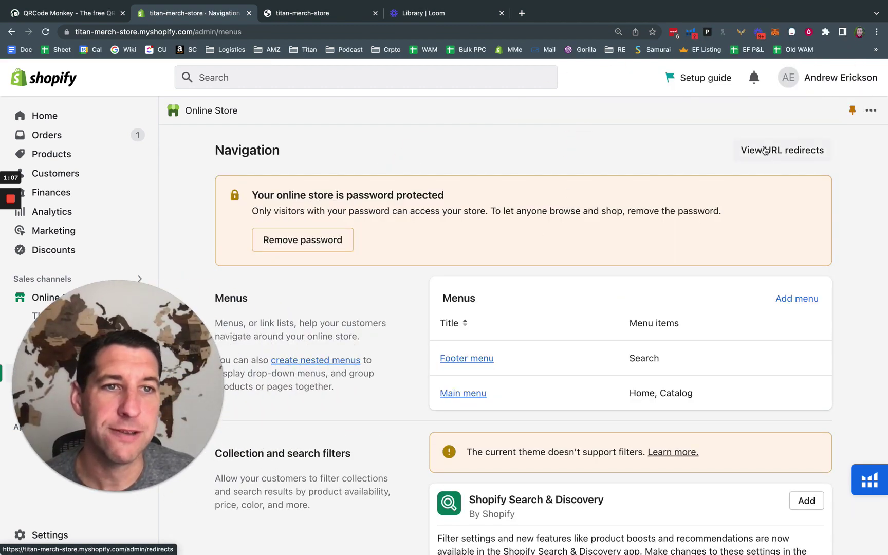
# Browse the URL redirects list, glance at Create URL redirect, then open the /insert1 redirect.
pyautogui.click(794, 153)
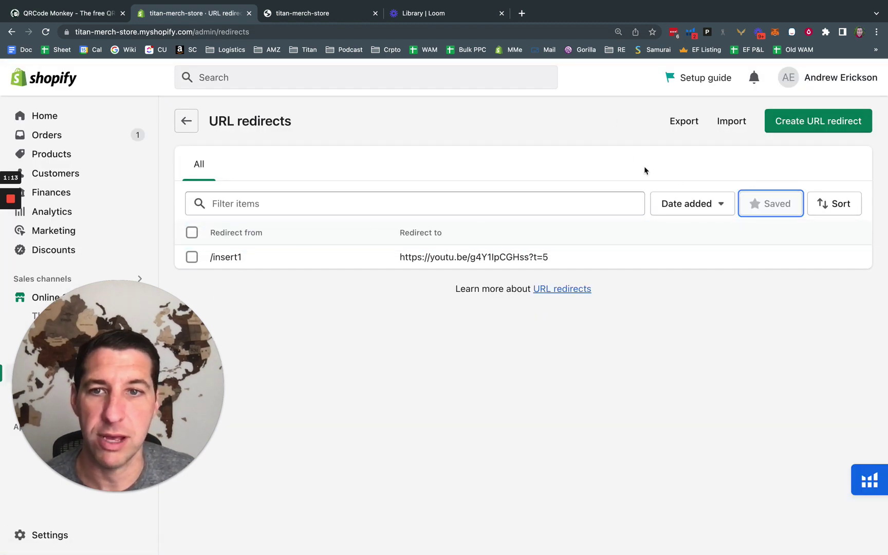
pyautogui.click(818, 121)
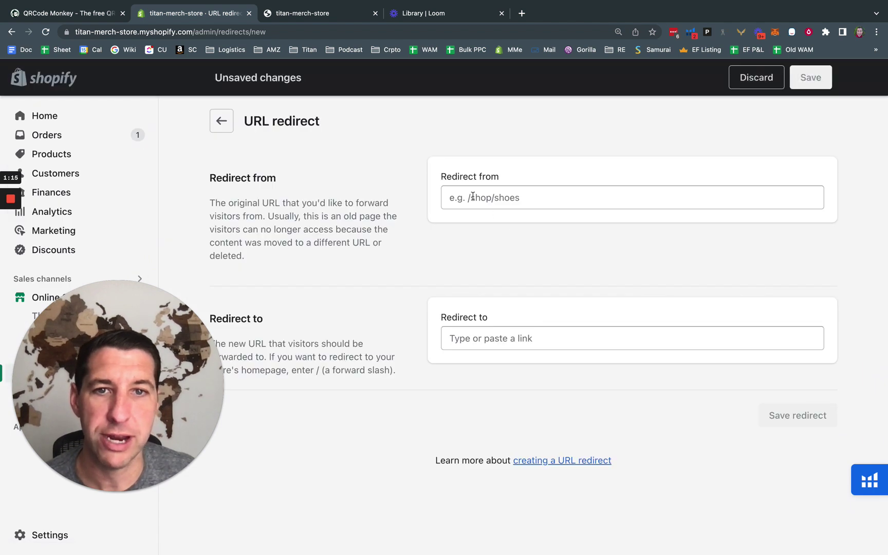
pyautogui.click(222, 128)
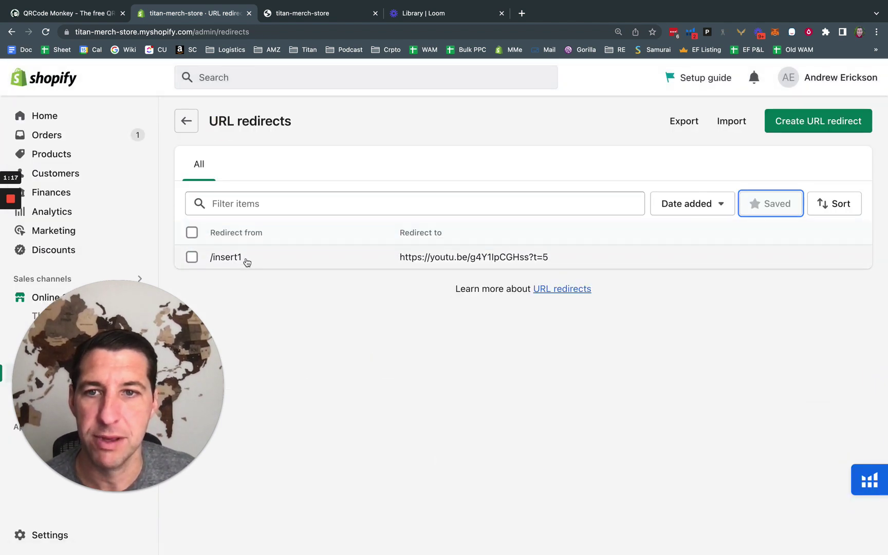
pyautogui.click(245, 258)
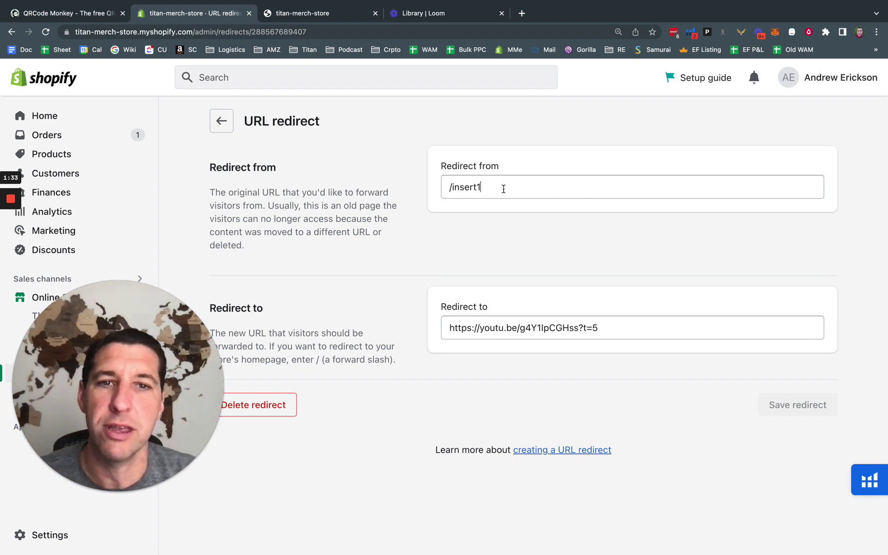
# Review the /insert1 path and its YouTube destination, then return to the storefront preview.
pyautogui.moveTo(504, 189); pyautogui.dragTo(457, 190)
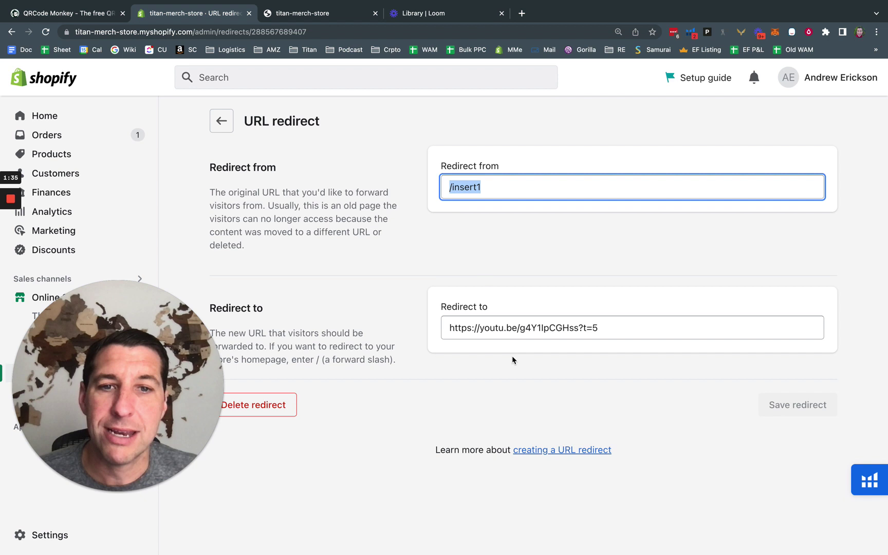
pyautogui.tripleClick(468, 309)
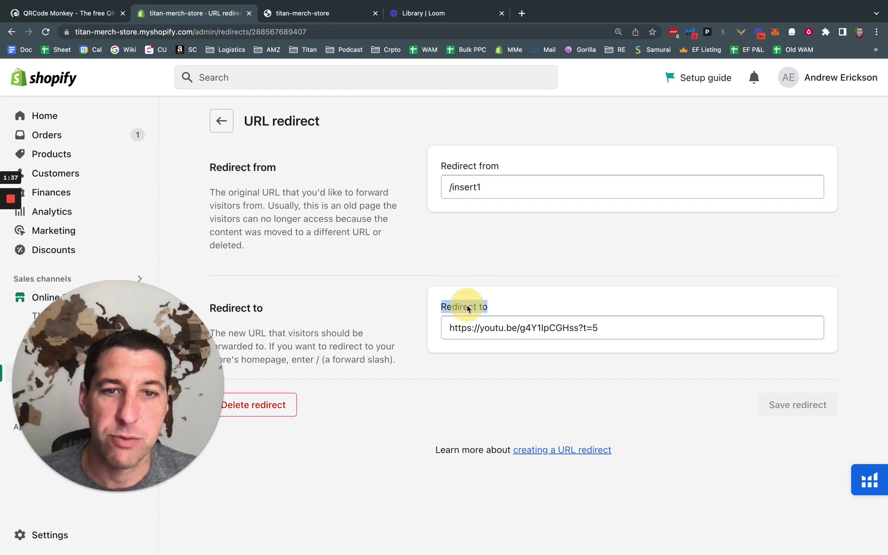
pyautogui.moveTo(123, 386); pyautogui.dragTo(770, 113)
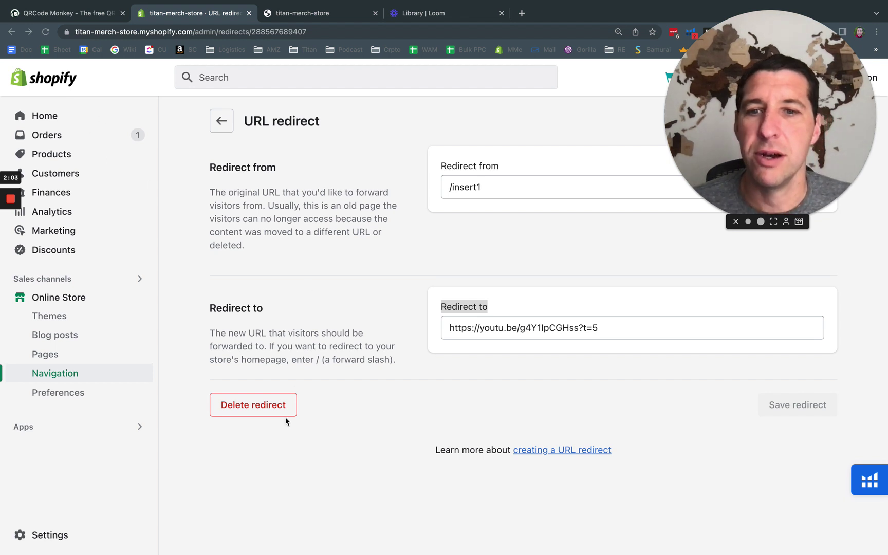
pyautogui.moveTo(812, 102); pyautogui.dragTo(859, 451)
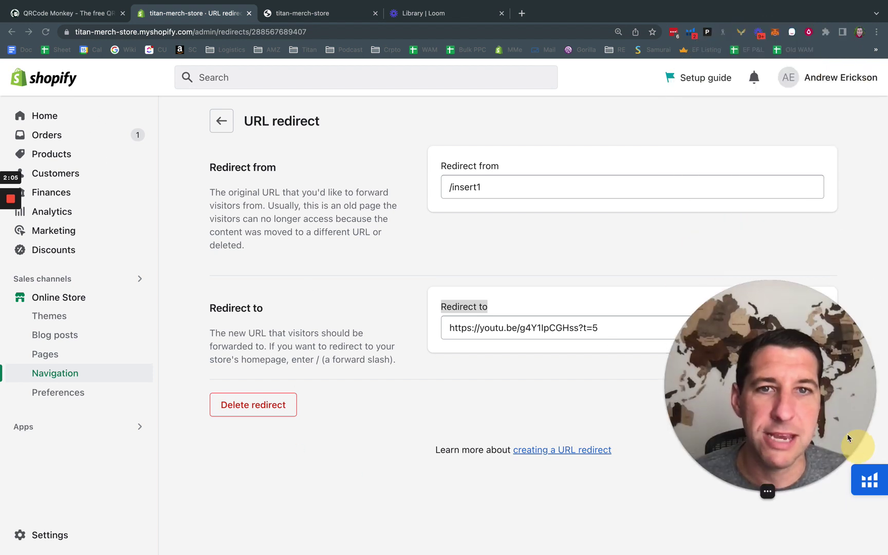
pyautogui.tripleClick(503, 187)
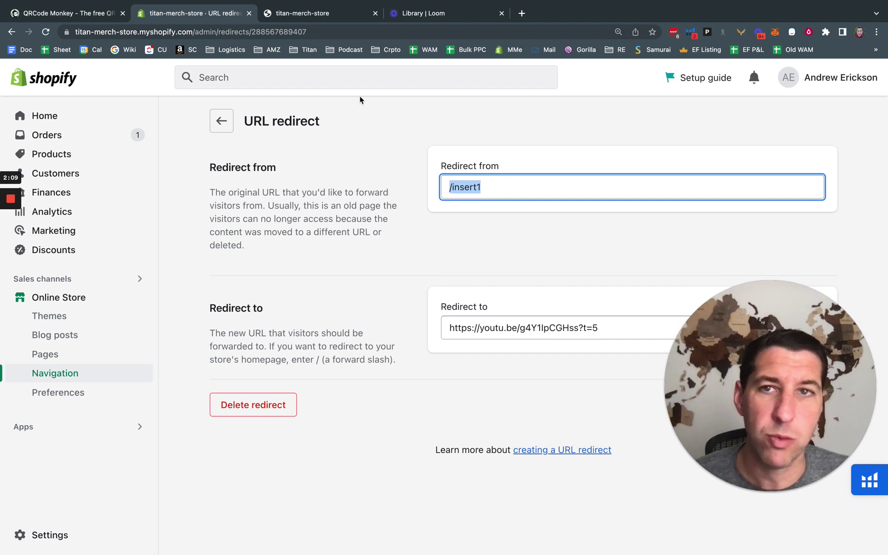
pyautogui.click(332, 17)
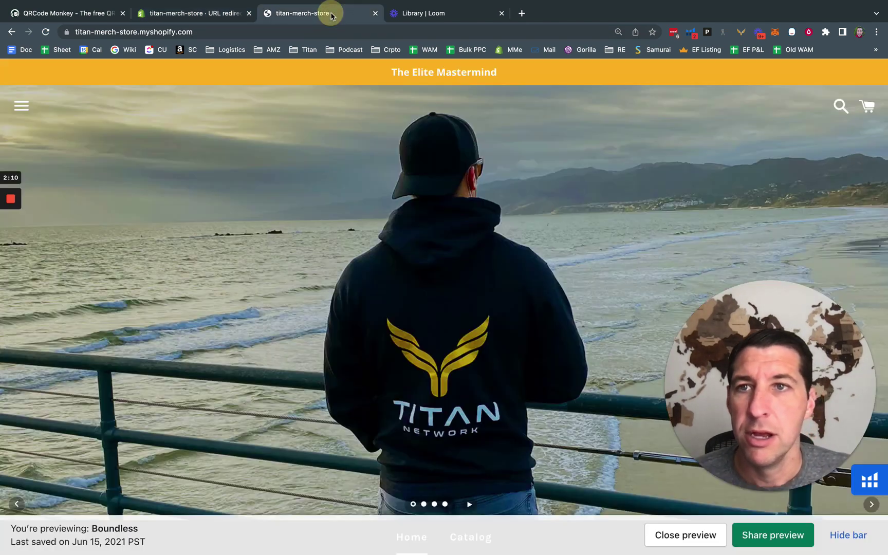
# Add /insert1 to the store's address, select it for copying, and go to QR Code Monkey.
pyautogui.click(208, 33)
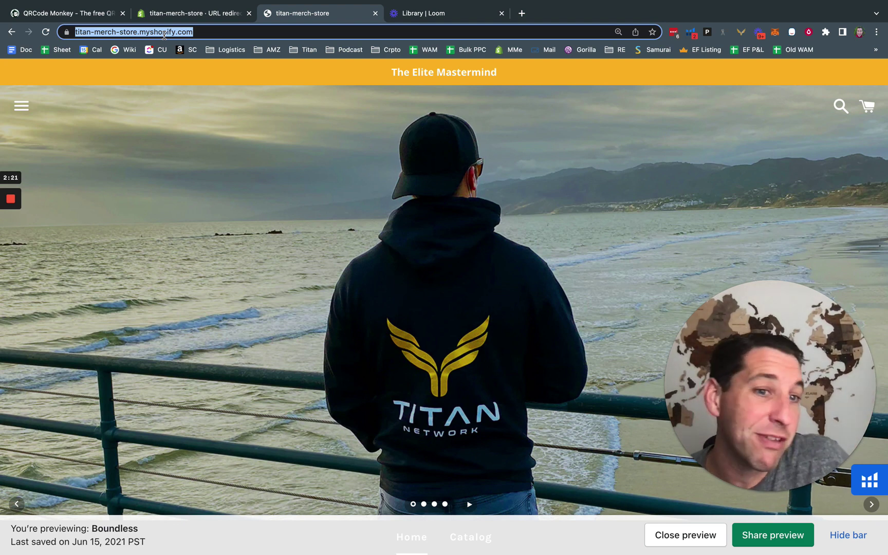
pyautogui.click(226, 35)
pyautogui.write('/insert1')
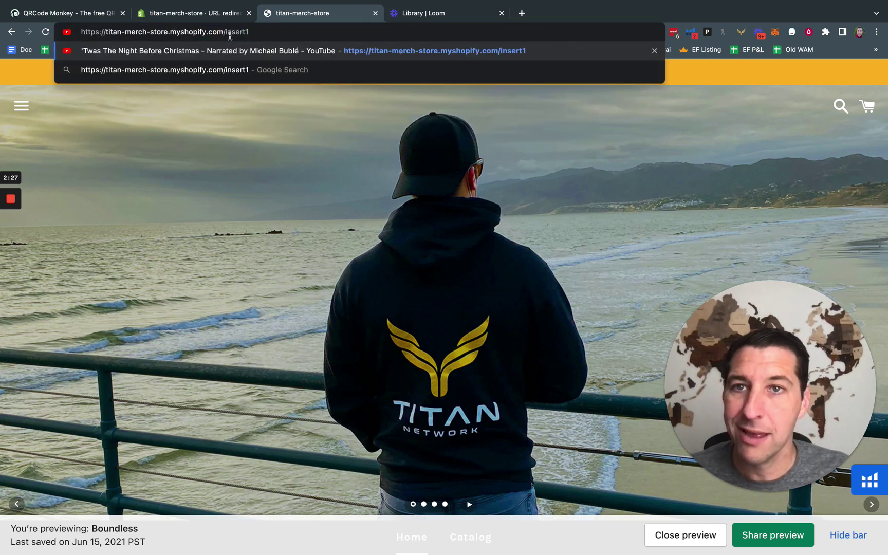
pyautogui.press('super+a')
pyautogui.press('super+c')
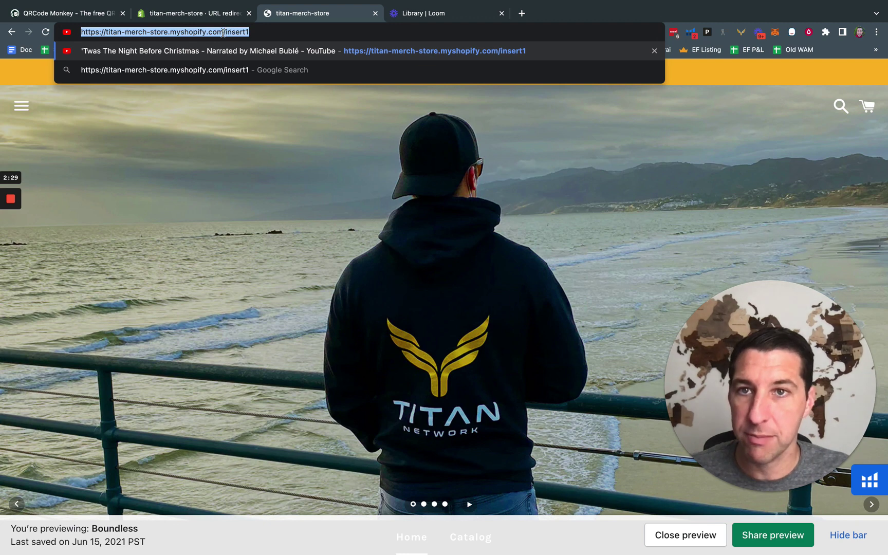
pyautogui.click(79, 12)
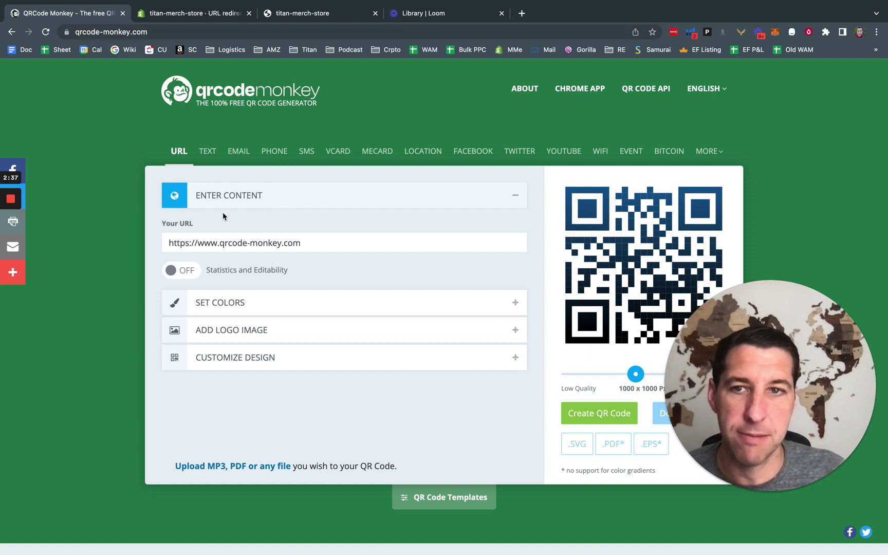
# Replace the placeholder in Your URL with the store's /insert1 address.
pyautogui.click(370, 242)
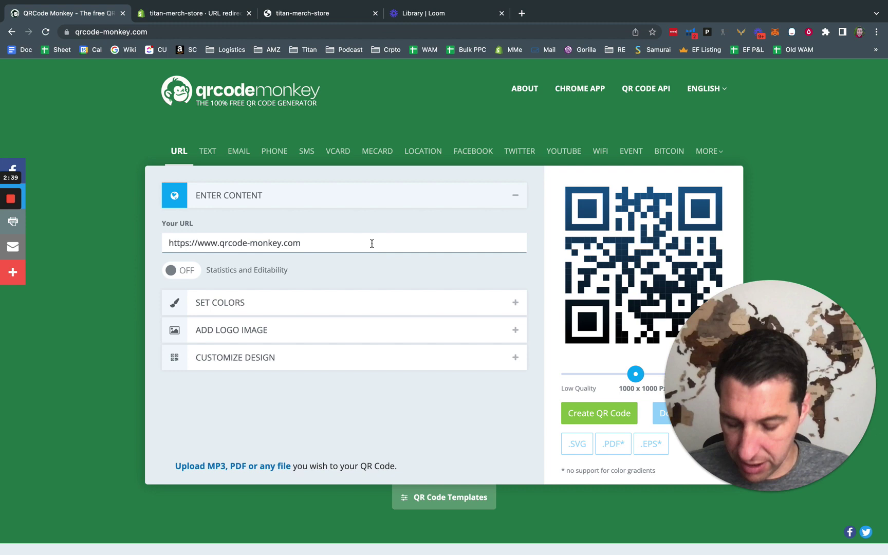
pyautogui.press('super+a')
pyautogui.press('super+v')
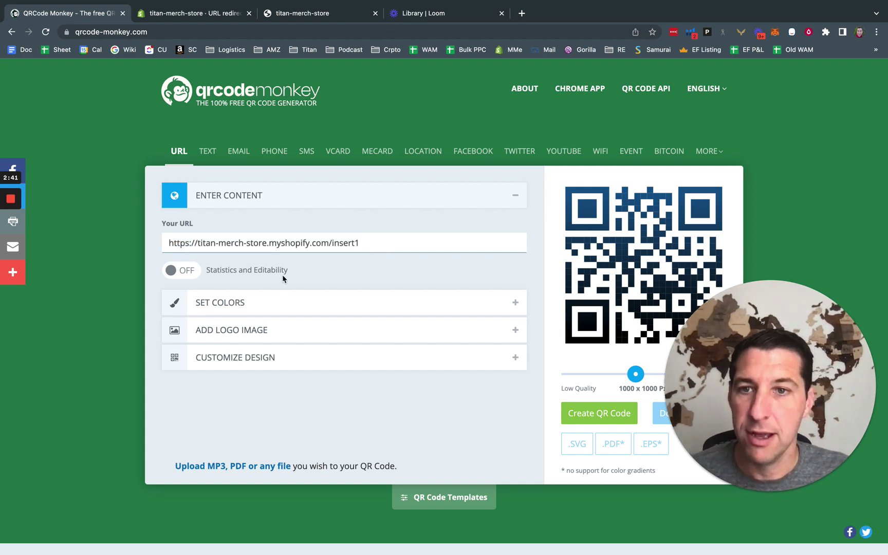
# Choose the rounded eye frame and rounded square eye ball shapes under Customize Design.
pyautogui.click(310, 362)
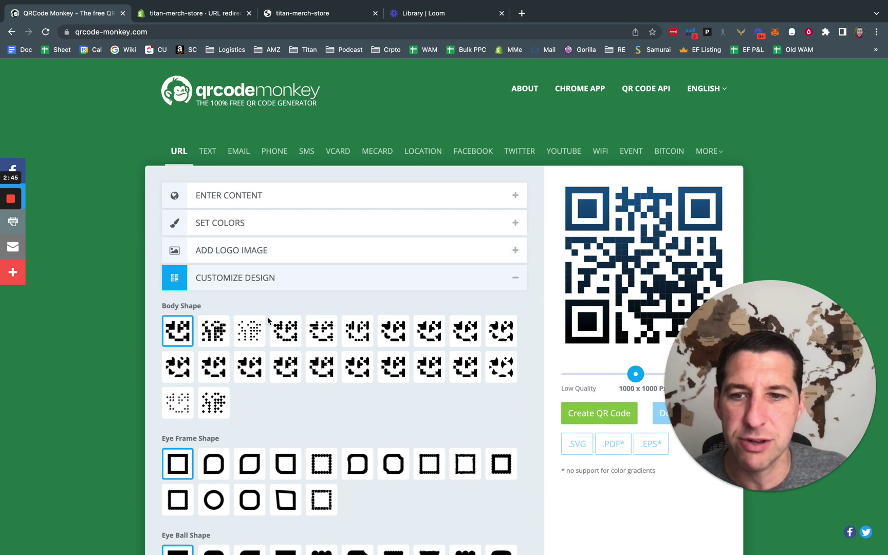
pyautogui.scroll(-2, 241, 381)
pyautogui.click(214, 420)
pyautogui.scroll(-2, 215, 430)
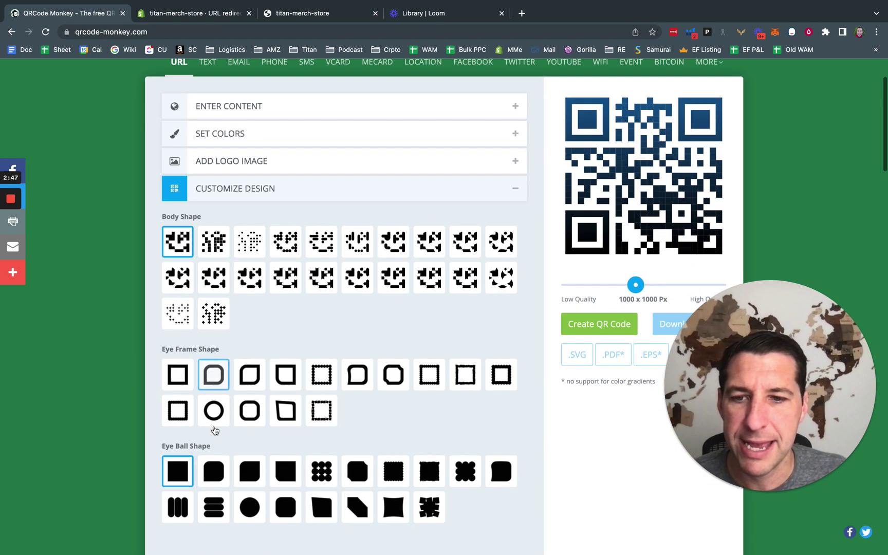
pyautogui.scroll(-1, 215, 430)
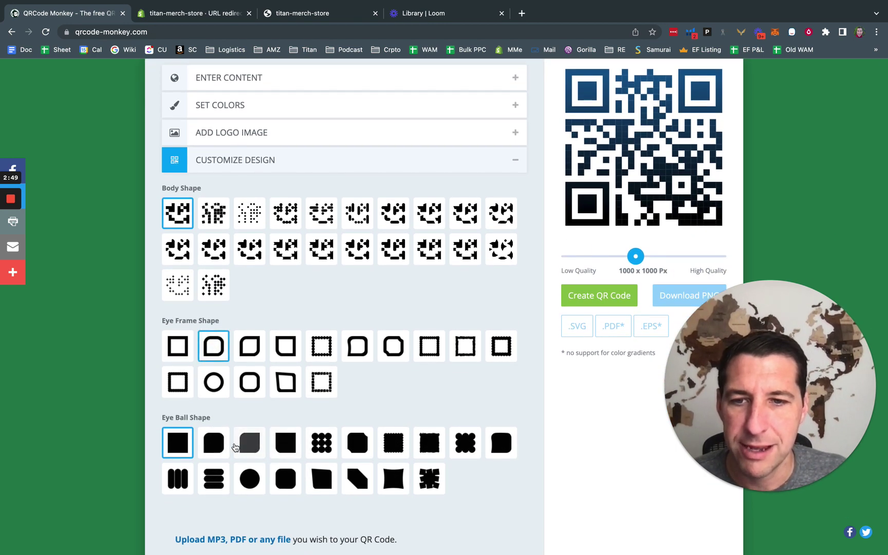
pyautogui.click(213, 443)
pyautogui.scroll(3, 129, 333)
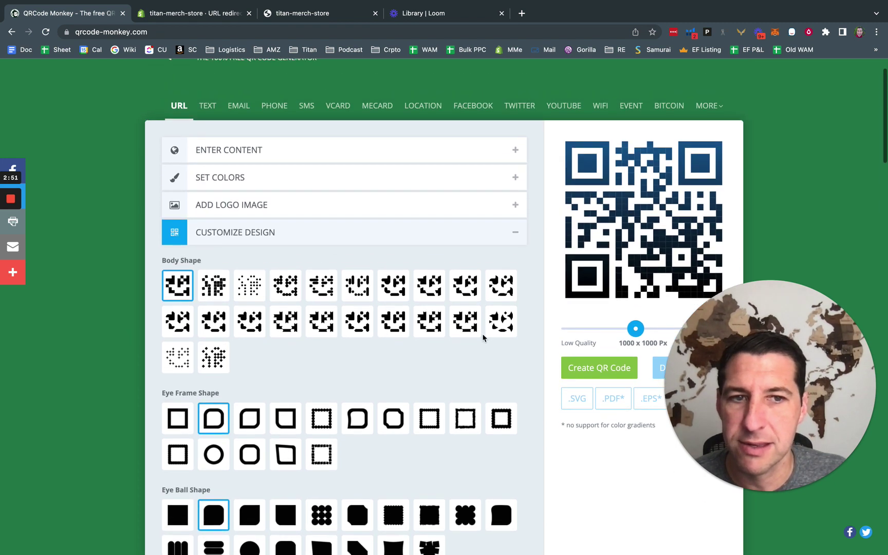
# Set quality to 2000 x 2000 px, create the QR code, and download it as PNG.
pyautogui.moveTo(740, 411); pyautogui.dragTo(93, 424)
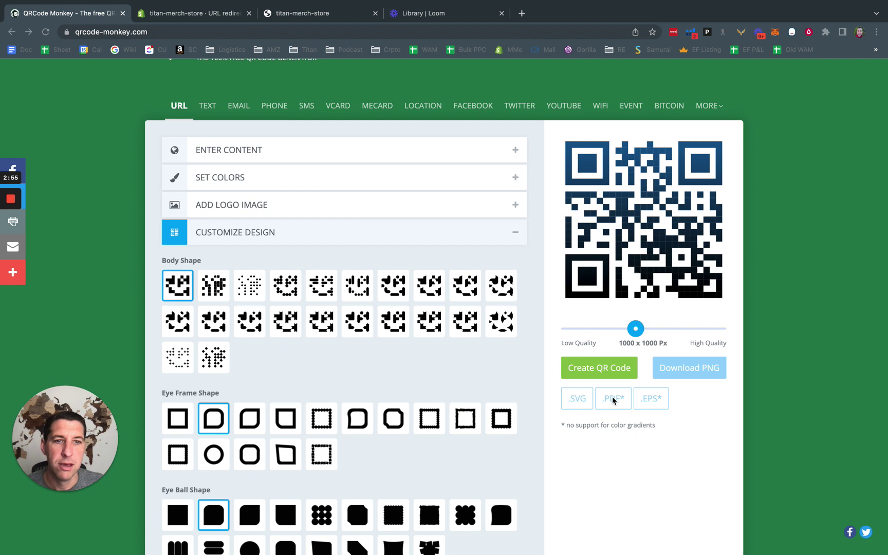
pyautogui.click(620, 367)
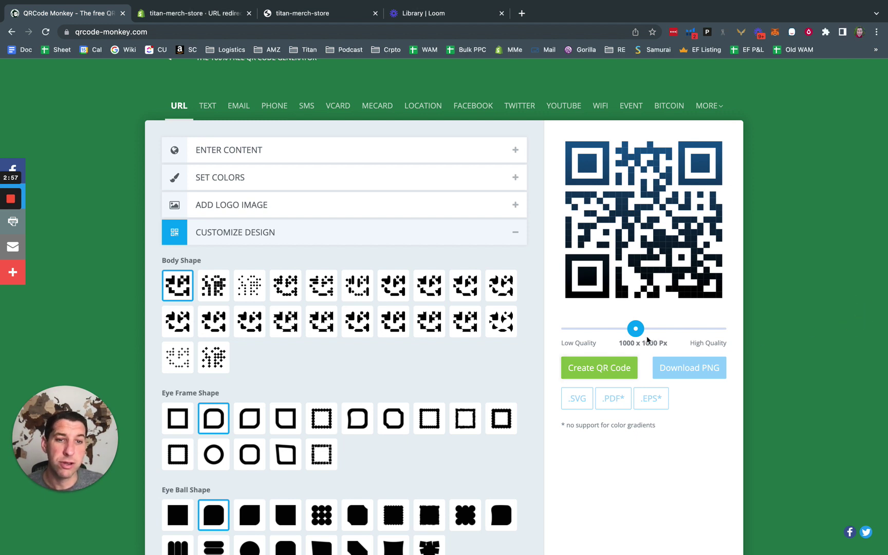
pyautogui.moveTo(635, 328); pyautogui.dragTo(738, 333)
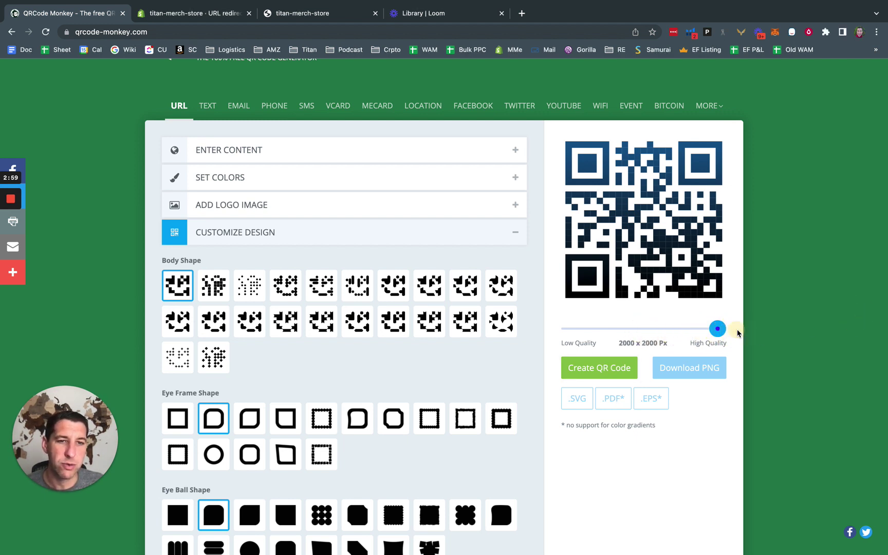
pyautogui.click(606, 360)
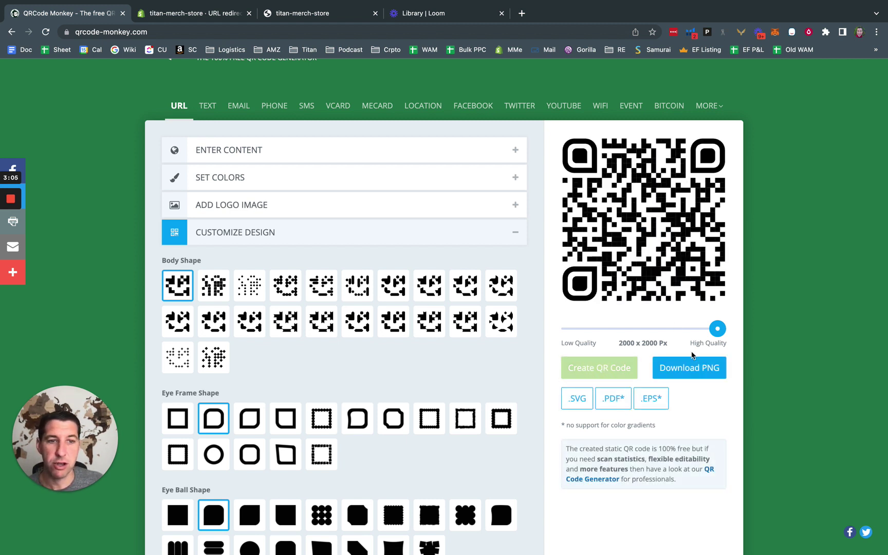
pyautogui.click(692, 366)
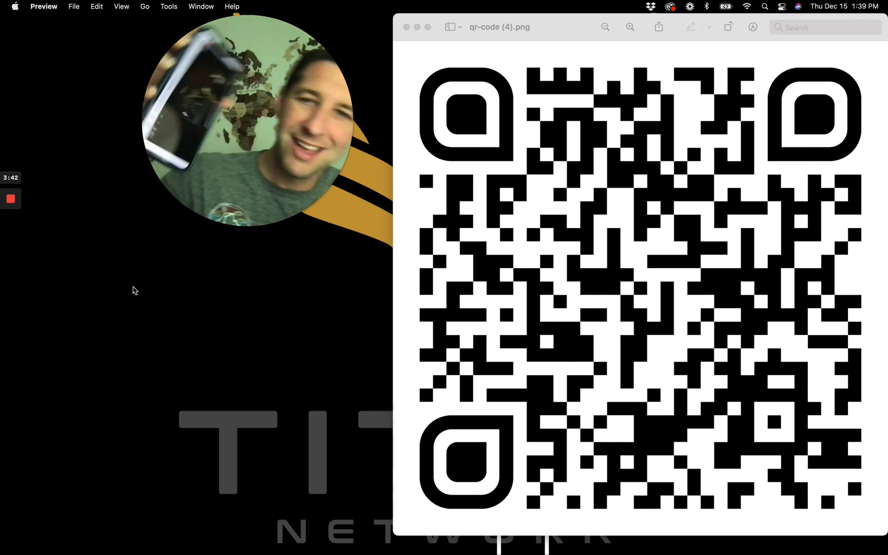
# View the rounded-corner QR code qr-code (4).png in Preview.
pyautogui.moveTo(9, 251)
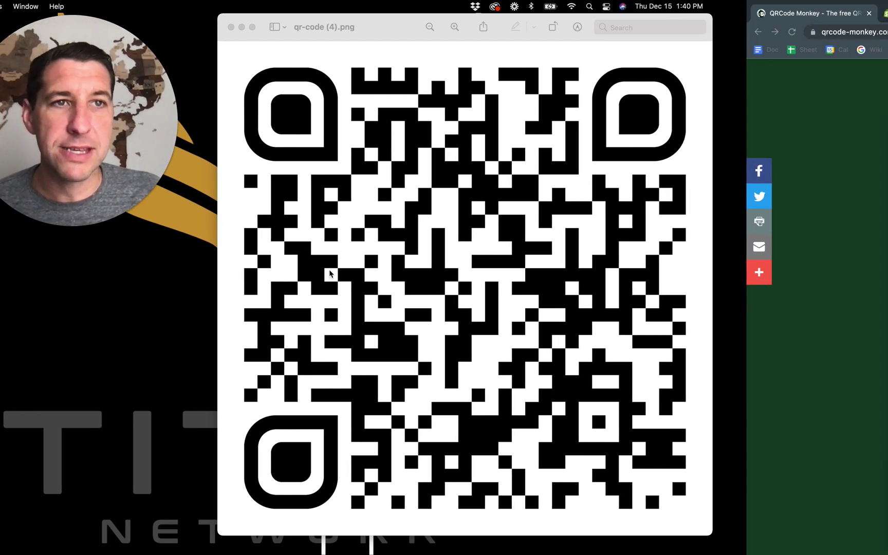
# Back in Shopify, open Online Store > Navigation > View URL redirects to list /insert1.
pyautogui.click(8, 241)
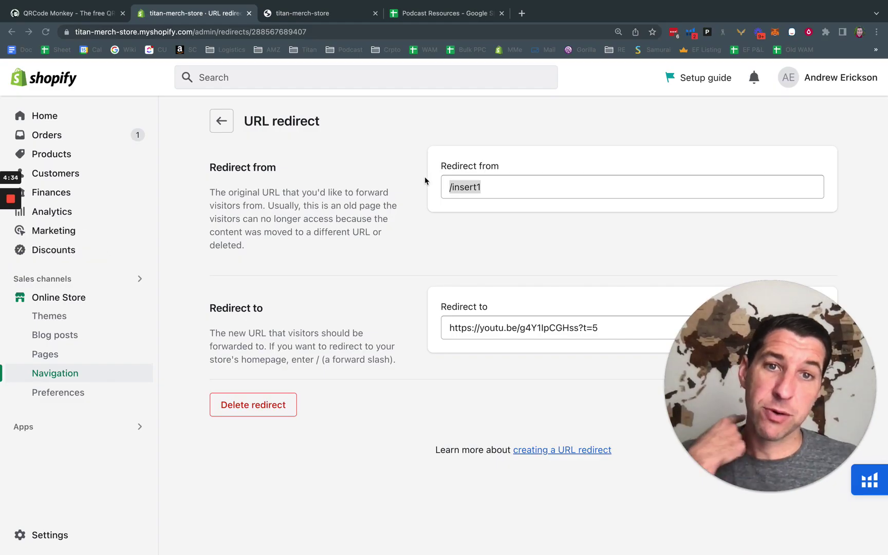
pyautogui.click(480, 247)
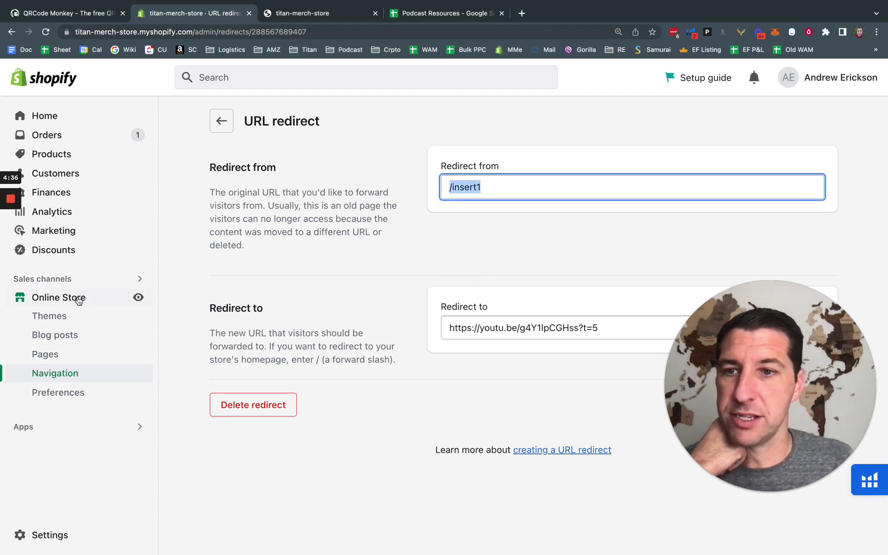
pyautogui.click(73, 369)
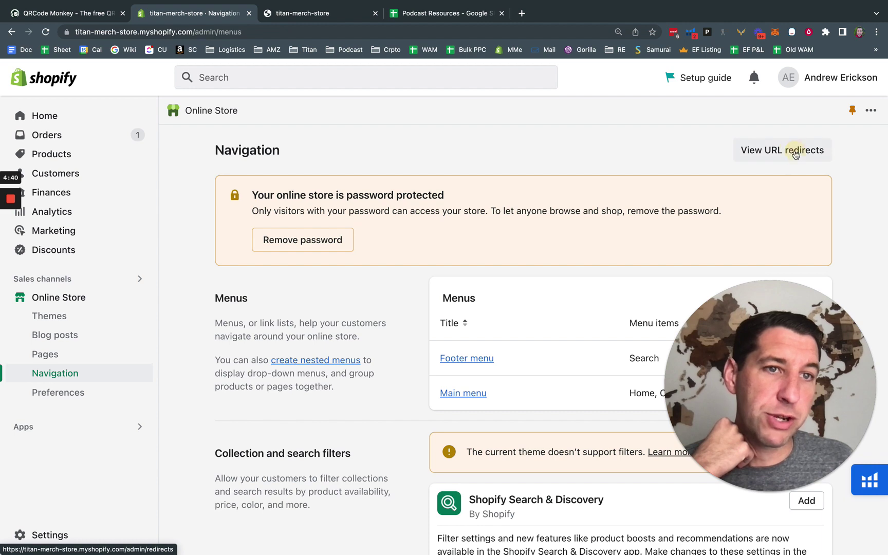
pyautogui.click(793, 149)
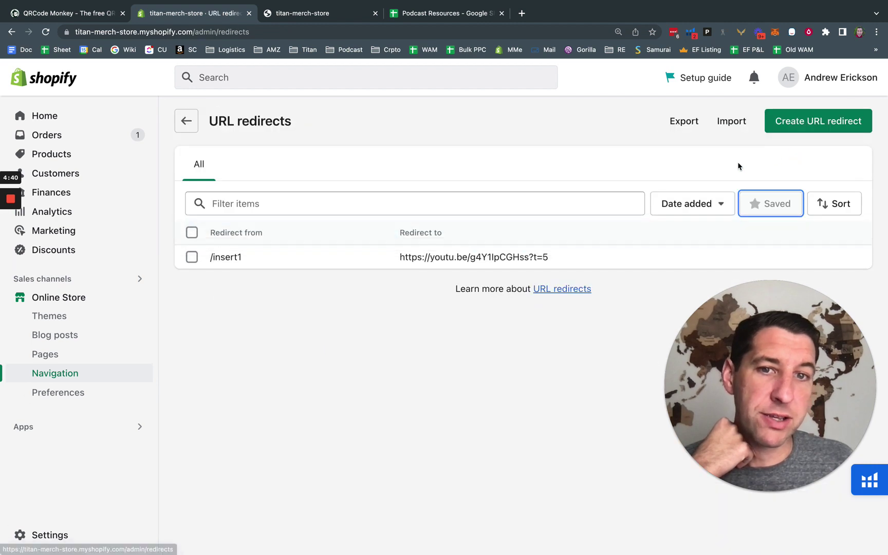
# Replace the /insert1 destination with the titannetwork.com referral link and save the redirect.
pyautogui.click(225, 259)
pyautogui.click(616, 325)
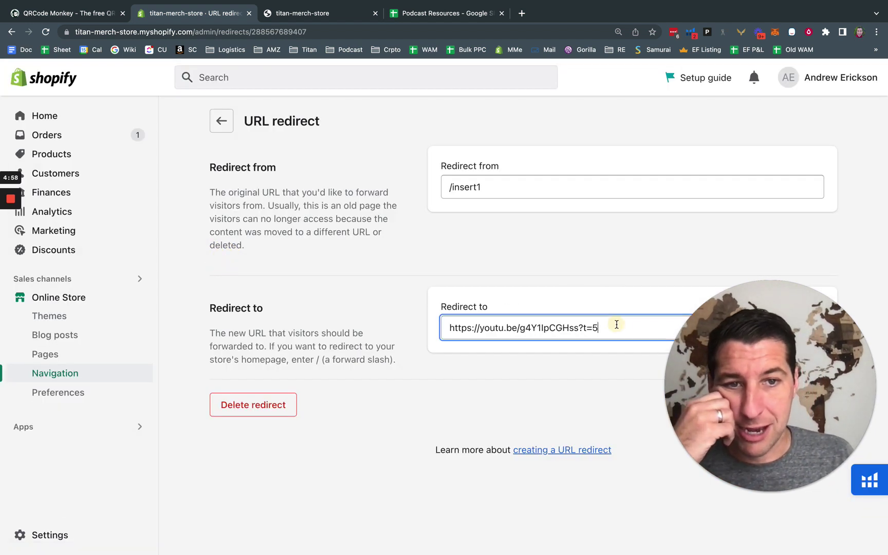
pyautogui.tripleClick(616, 325)
pyautogui.write('https://titannetwork.com/?fpr=andrew')
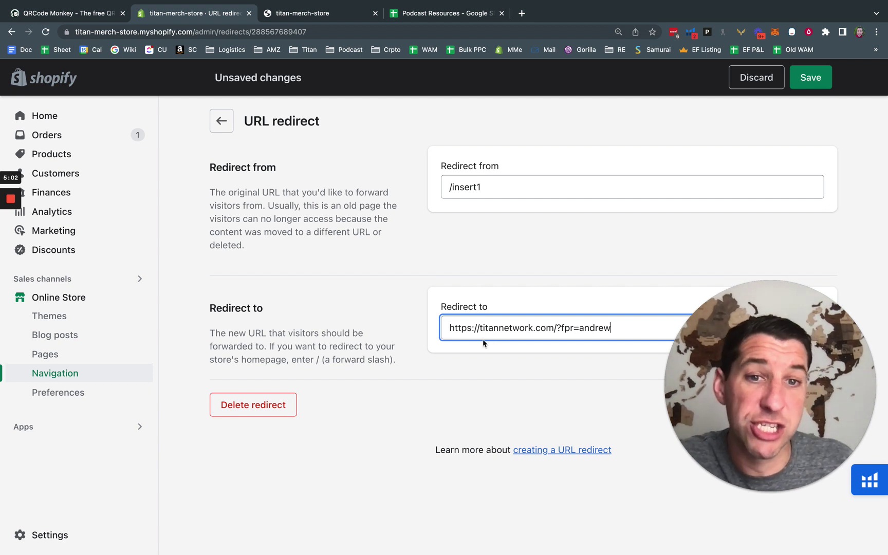
pyautogui.click(813, 84)
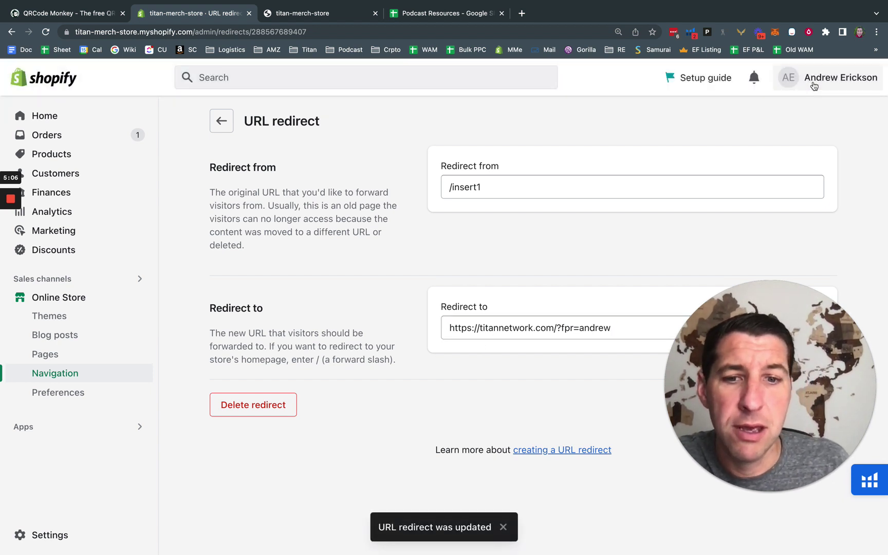